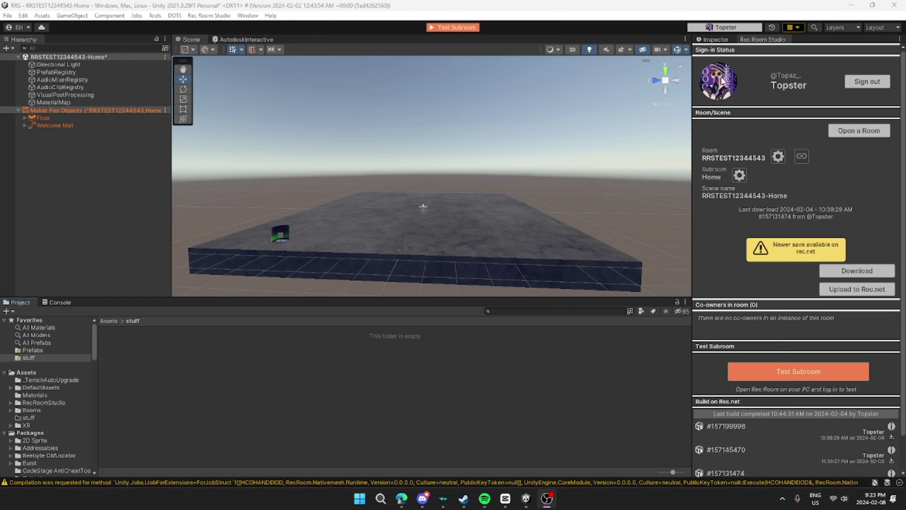
- Import the screenshot PNG into the project through Assets > Import New Asset
{"action": "left_click", "coordinate": [608, 200]}
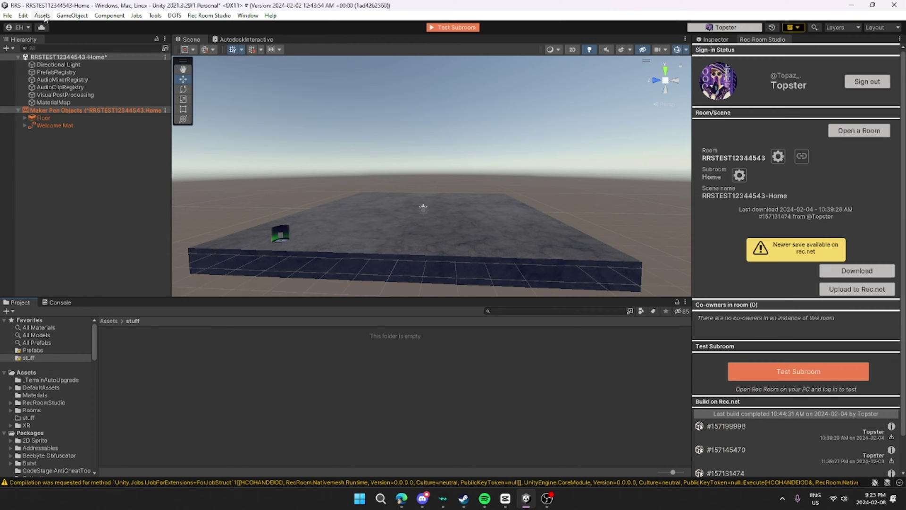
{"action": "left_click", "coordinate": [43, 15]}
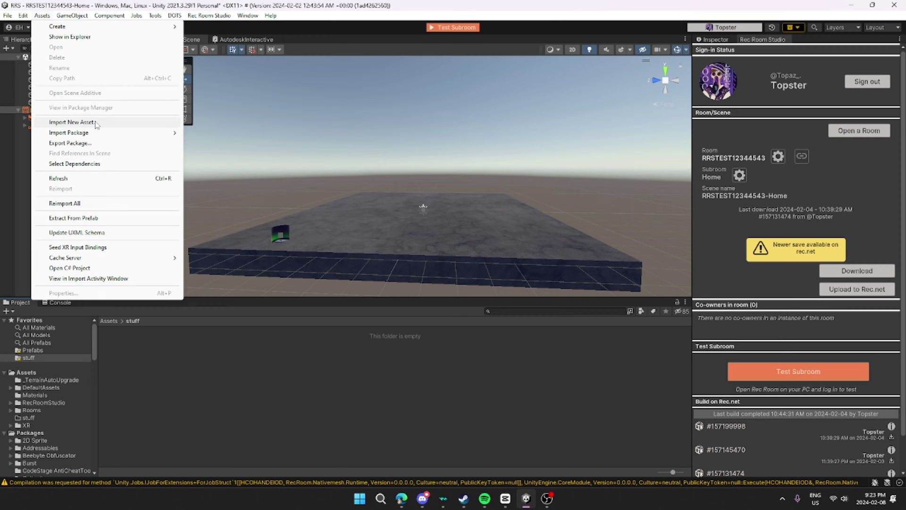
{"action": "left_click", "coordinate": [96, 124]}
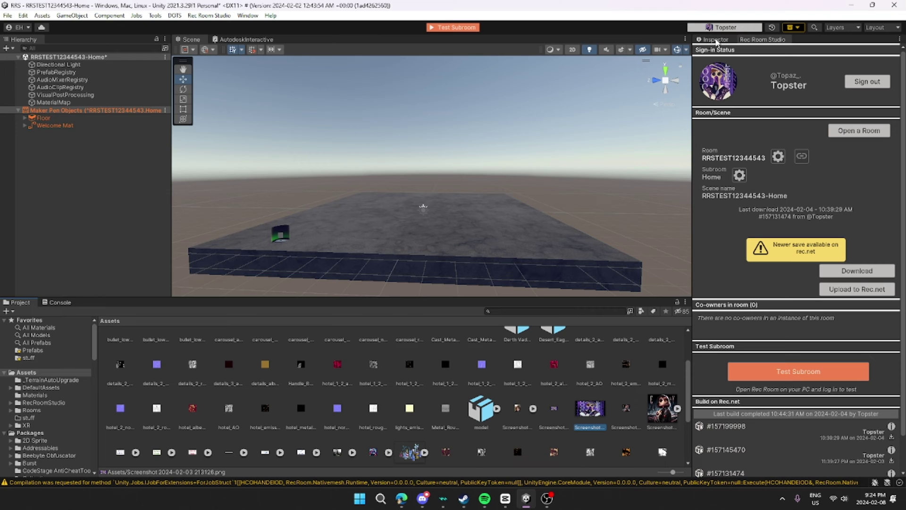
- Change the screenshot's Texture Type to Sprite (2D and UI) and apply it
{"action": "left_click", "coordinate": [716, 41]}
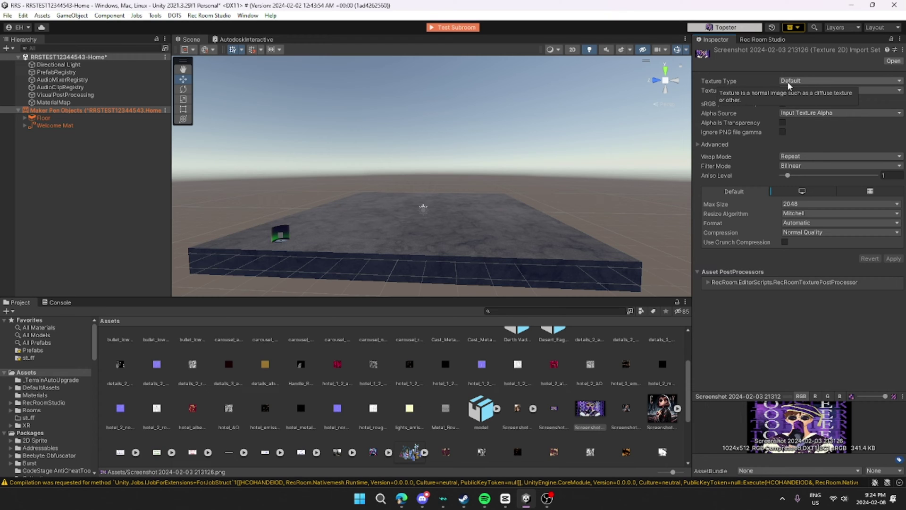
{"action": "left_click", "coordinate": [808, 84]}
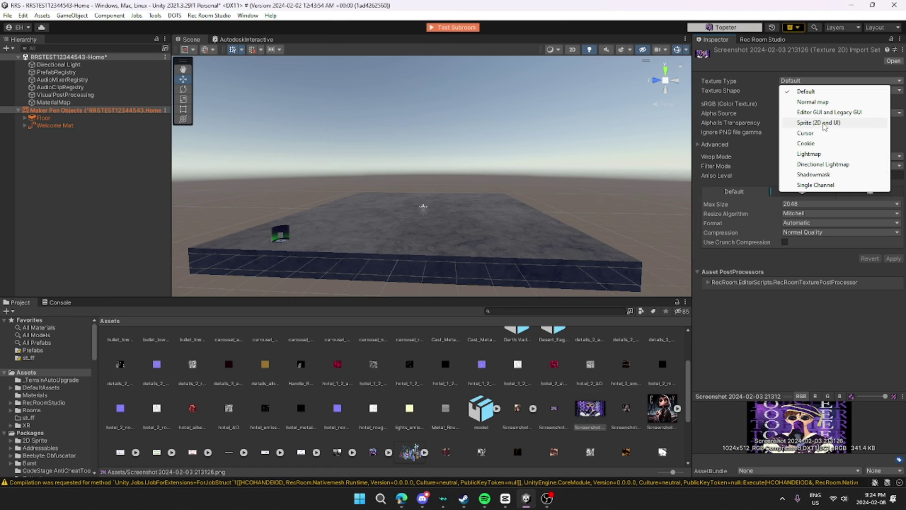
{"action": "left_click", "coordinate": [825, 128]}
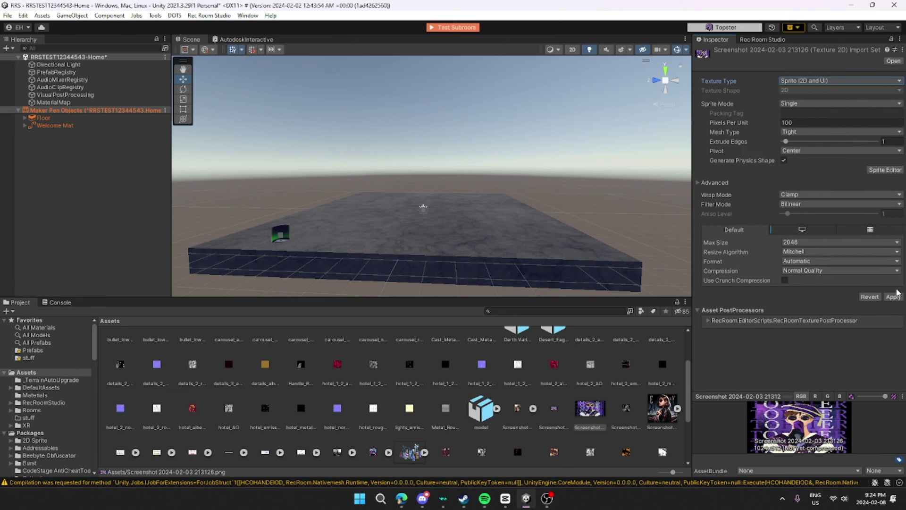
{"action": "left_click", "coordinate": [894, 298]}
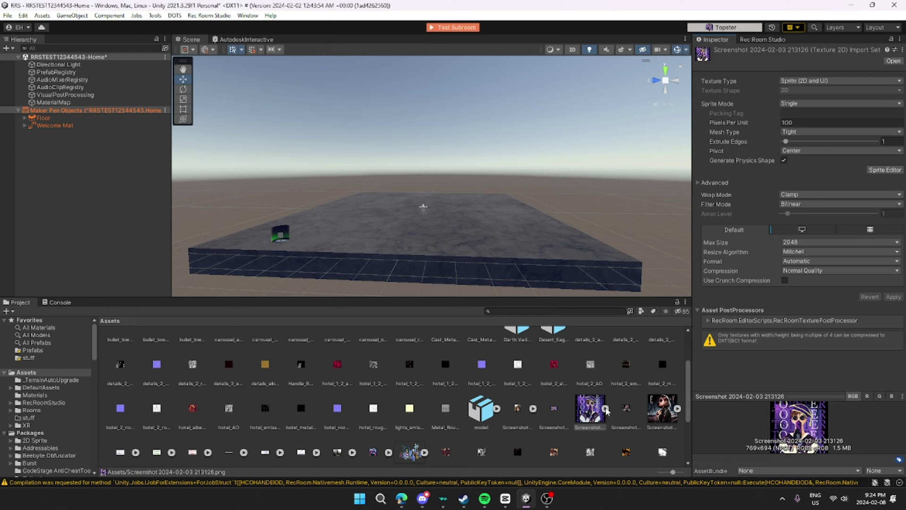
- Drop the Screenshot sprite into the Home scene and turn the view to face it head-on
{"action": "left_click_drag", "start_coordinate": [594, 409], "coordinate": [495, 146]}
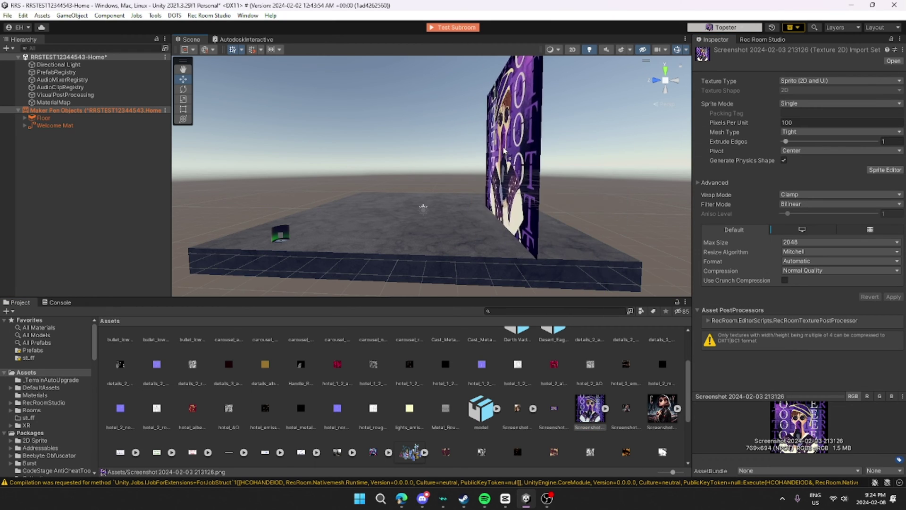
{"action": "middle_click_drag", "start_coordinate": [496, 146], "coordinate": [357, 154]}
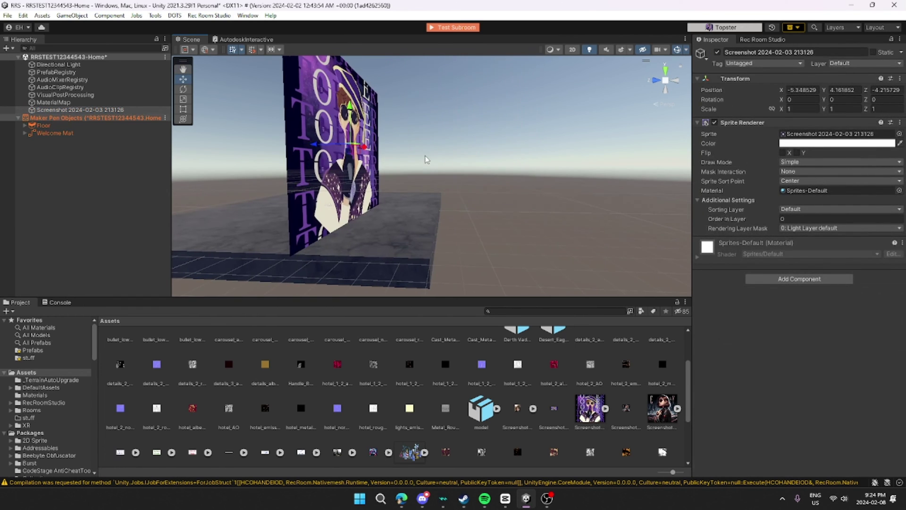
{"action": "mouse_move", "coordinate": [355, 154]}
{"action": "left_mouse_down", "text": "alt"}
{"action": "mouse_move", "coordinate": [315, 141]}
{"action": "mouse_move", "coordinate": [493, 192]}
{"action": "left_mouse_up", "text": "alt"}
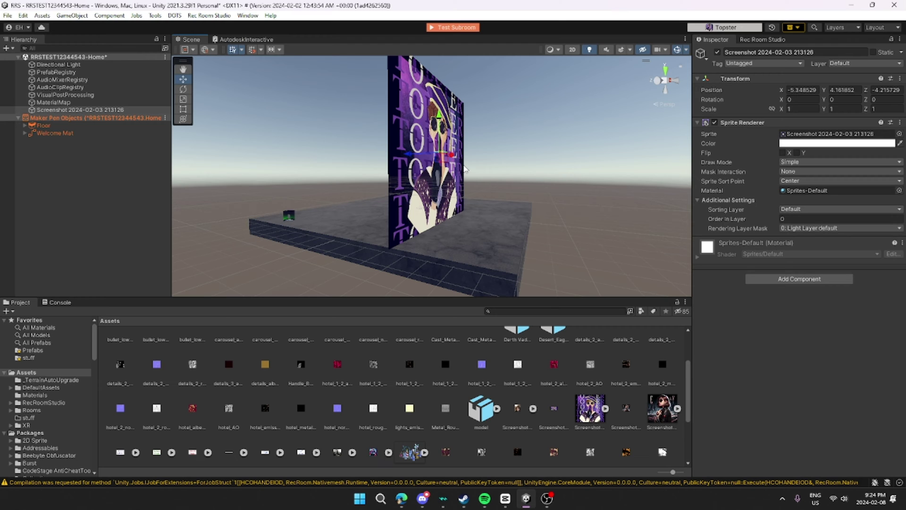
{"action": "right_click_drag", "start_coordinate": [465, 166], "coordinate": [563, 153]}
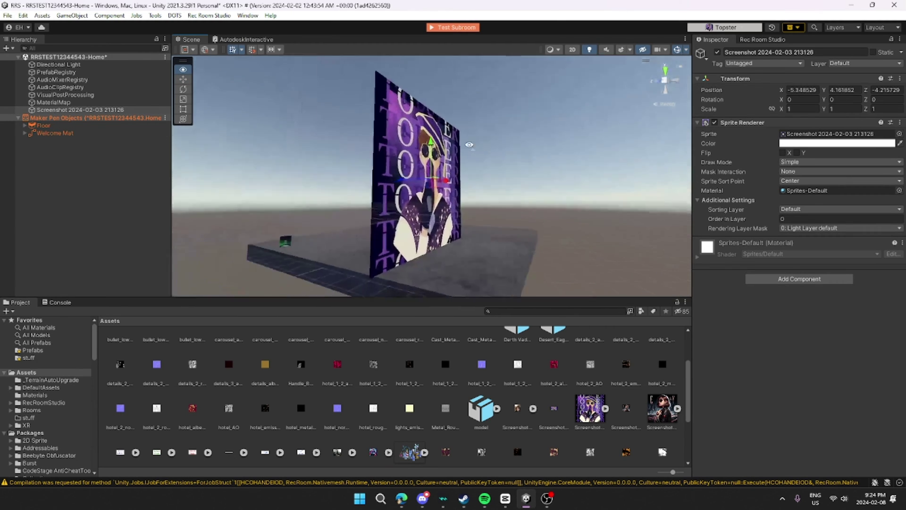
{"action": "right_click_drag", "start_coordinate": [563, 154], "coordinate": [390, 151]}
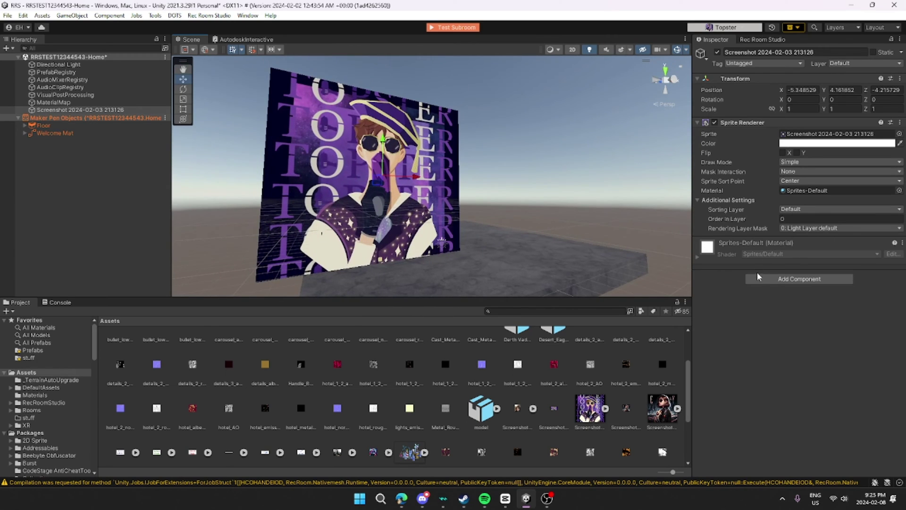
- Attach a Box Collider component to the Screenshot sprite object
{"action": "left_click", "coordinate": [802, 280]}
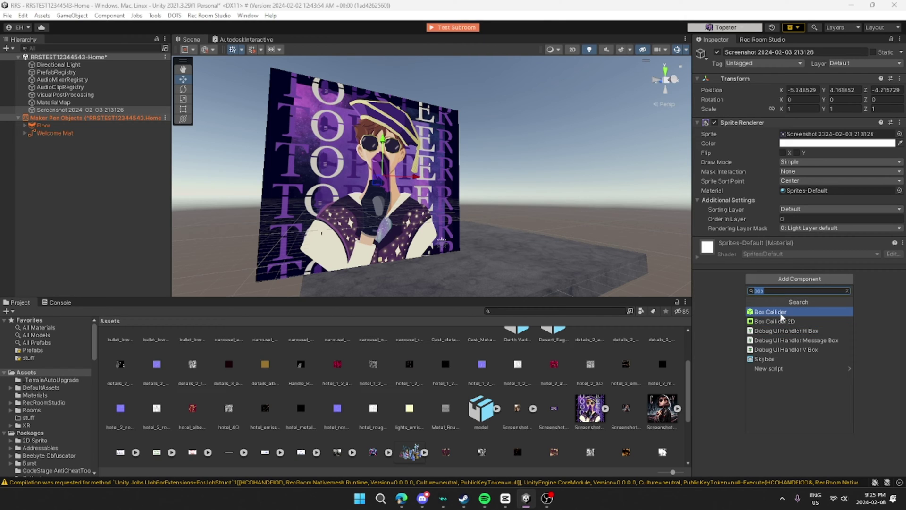
{"action": "left_click", "coordinate": [782, 316]}
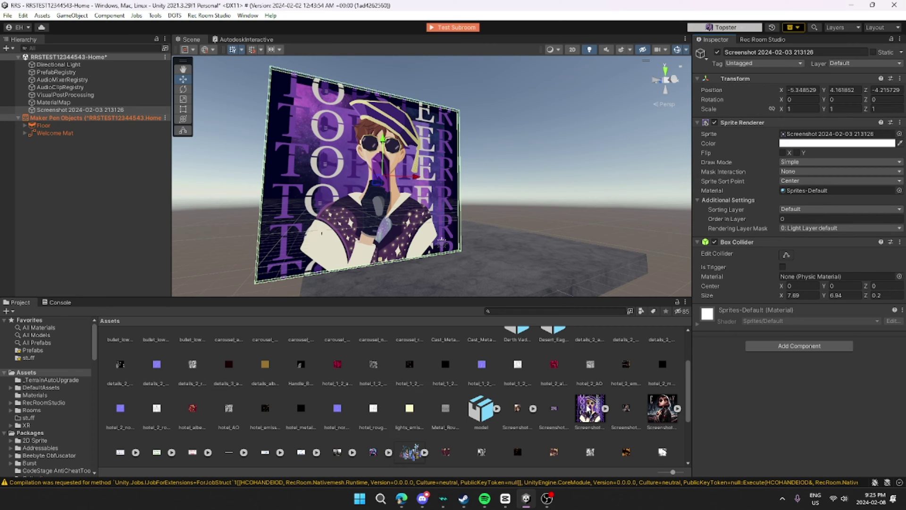
- Save the Screenshot object as a prefab in the Assets/stuff folder
{"action": "mouse_move", "coordinate": [81, 110]}
{"action": "left_click_drag", "start_coordinate": [57, 111], "coordinate": [30, 359]}
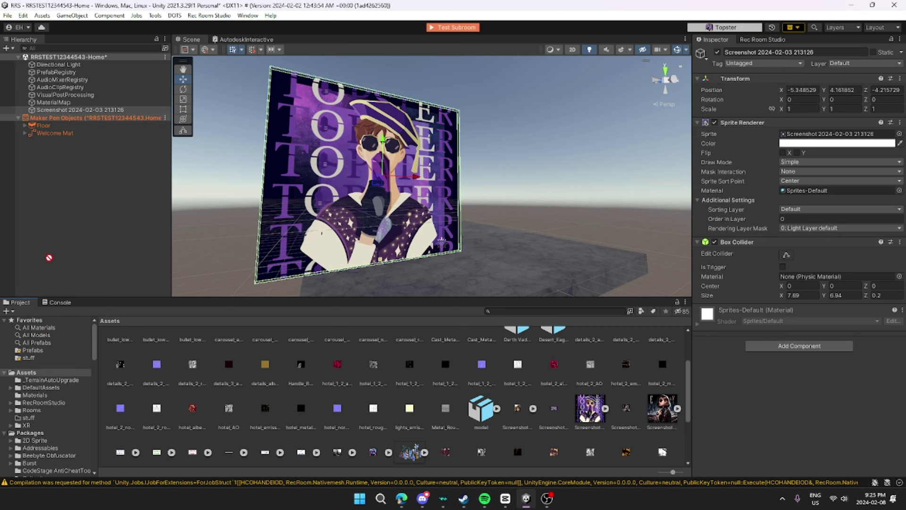
{"action": "left_click", "coordinate": [26, 358]}
{"action": "left_click_drag", "start_coordinate": [57, 110], "coordinate": [186, 381]}
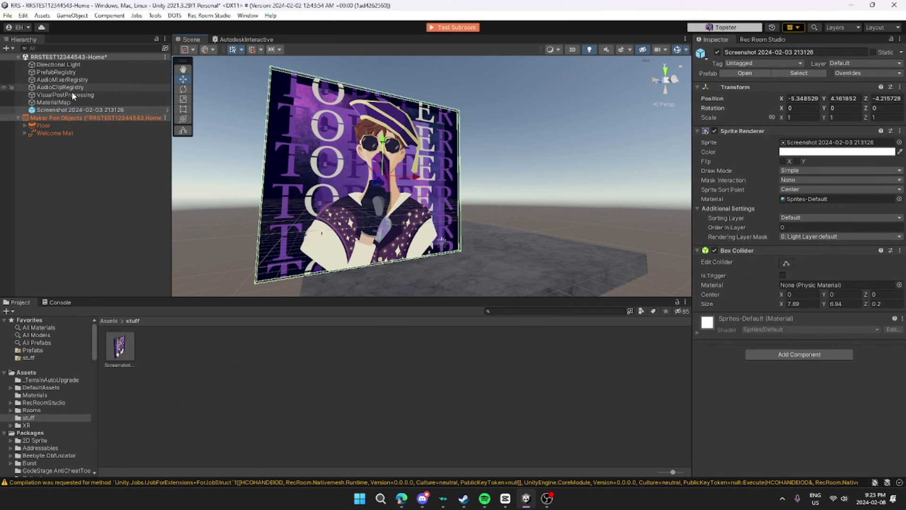
- Delete the original Screenshot object and place the new prefab into the scene
{"action": "right_click", "coordinate": [122, 110]}
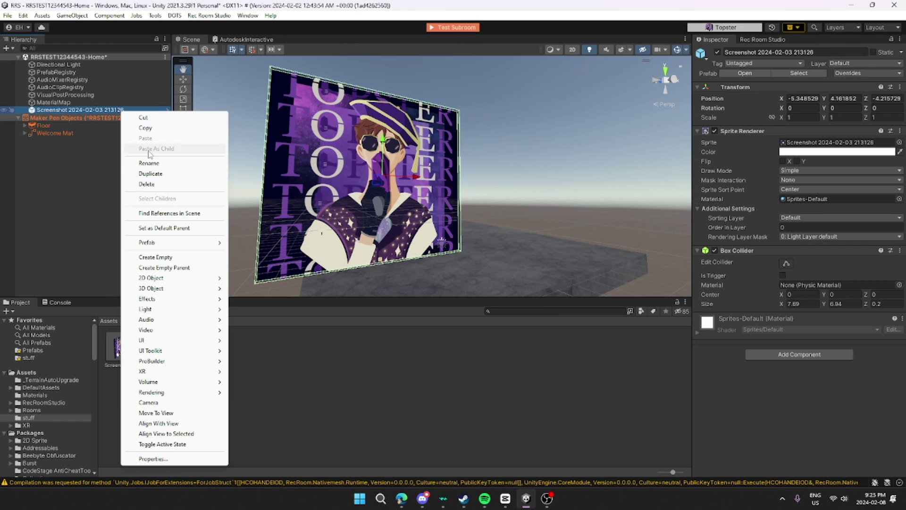
{"action": "left_click", "coordinate": [148, 185]}
{"action": "left_click_drag", "start_coordinate": [120, 346], "coordinate": [400, 165]}
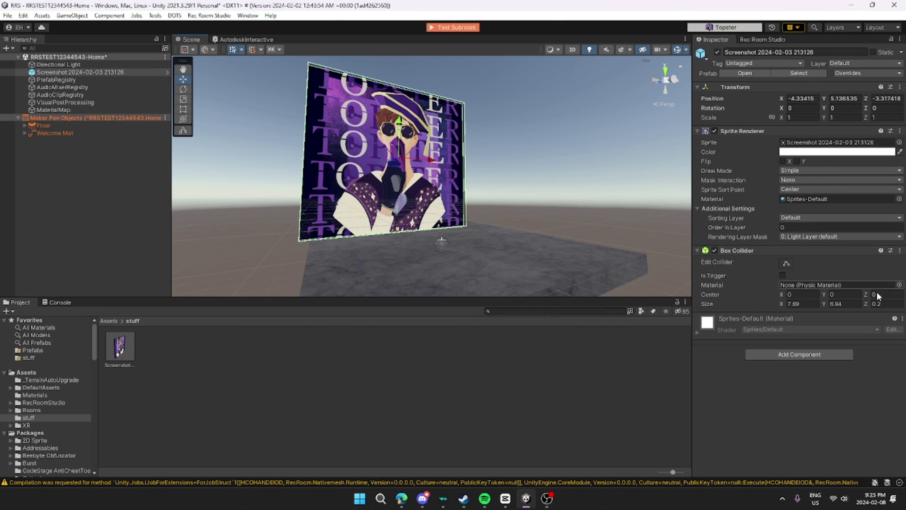
- Add a Rec Room Object component to the Screenshot prefab in prefab editing
{"action": "double_click", "coordinate": [117, 348]}
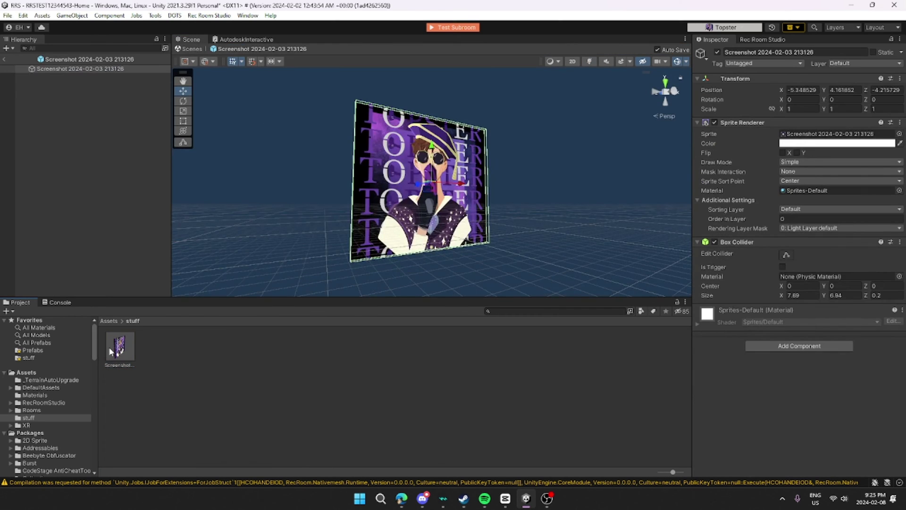
{"action": "left_click", "coordinate": [831, 347]}
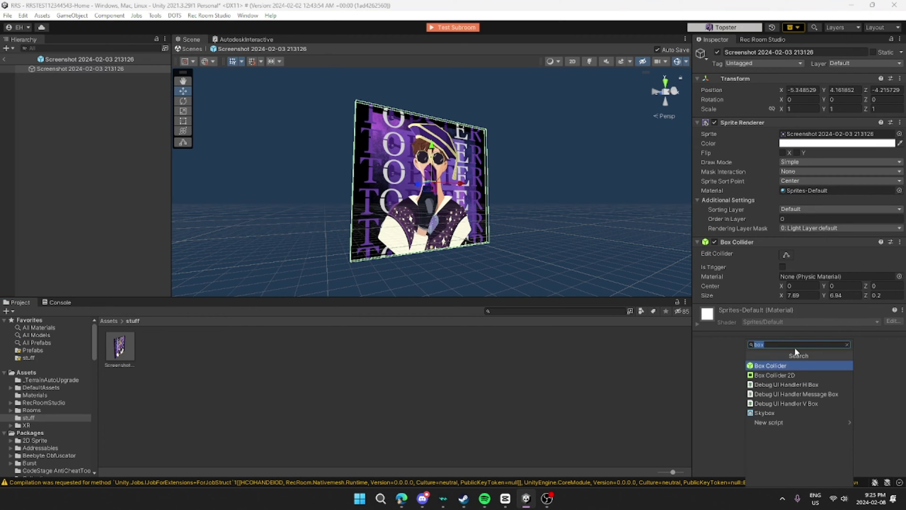
{"action": "key", "text": "BackSpace"}
{"action": "type", "text": "rec"}
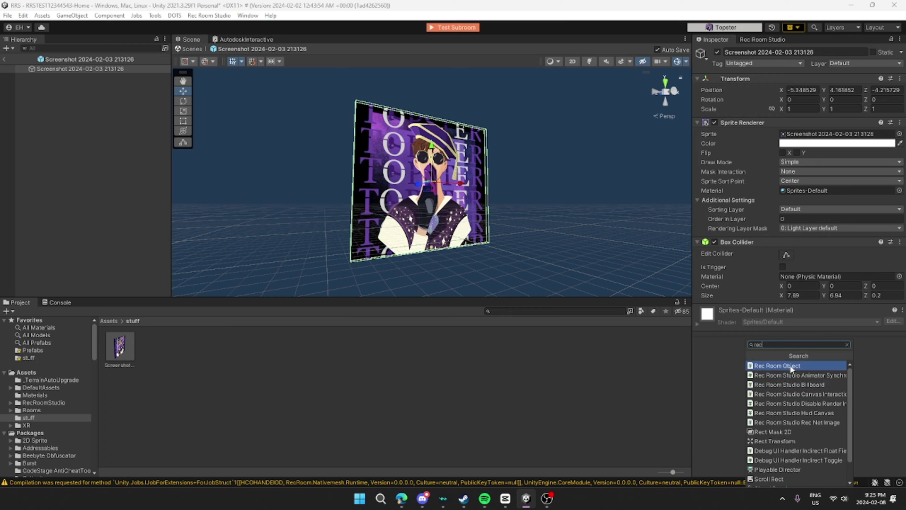
{"action": "left_click", "coordinate": [789, 366]}
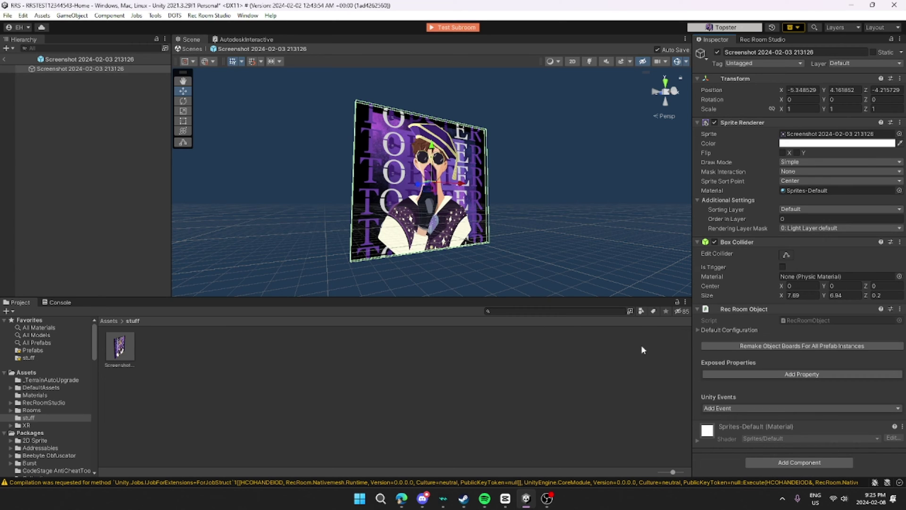
{"action": "left_click", "coordinate": [574, 220]}
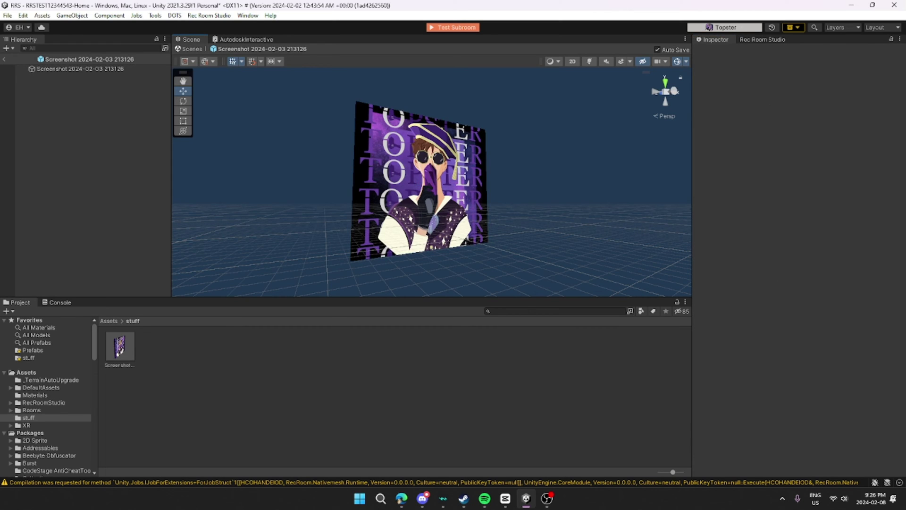
{"action": "left_click", "coordinate": [760, 40]}
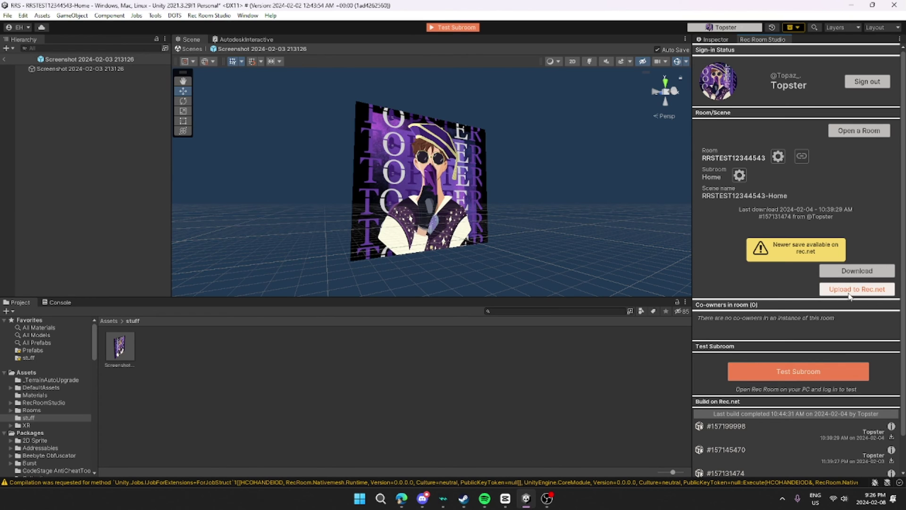
{"action": "left_click", "coordinate": [414, 169]}
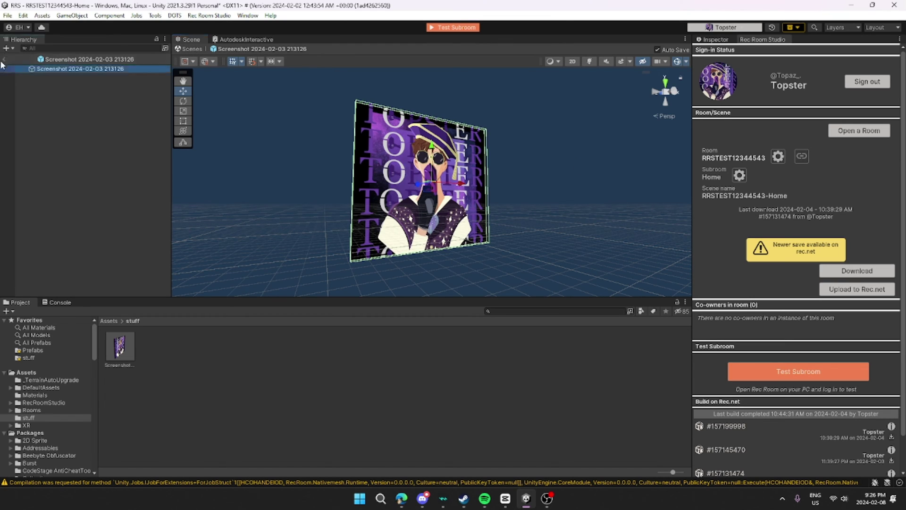
- Back in the Home scene, shrink the Screenshot picture uniformly with the Scale tool
{"action": "left_click", "coordinate": [3, 60]}
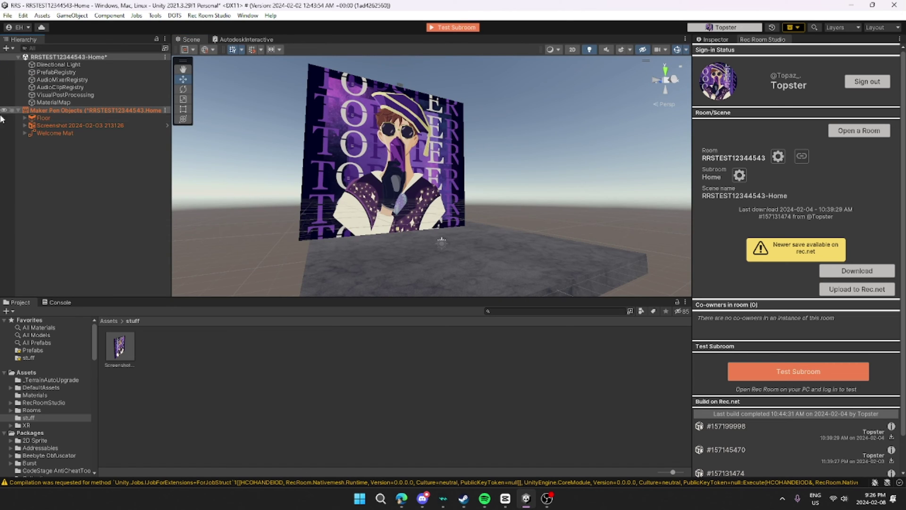
{"action": "left_click", "coordinate": [184, 100]}
{"action": "left_click", "coordinate": [424, 157]}
{"action": "left_click_drag", "start_coordinate": [401, 162], "coordinate": [407, 213]}
- Lower and shift the picture with the Move tool so it hovers above the slab edge
{"action": "left_click", "coordinate": [183, 80]}
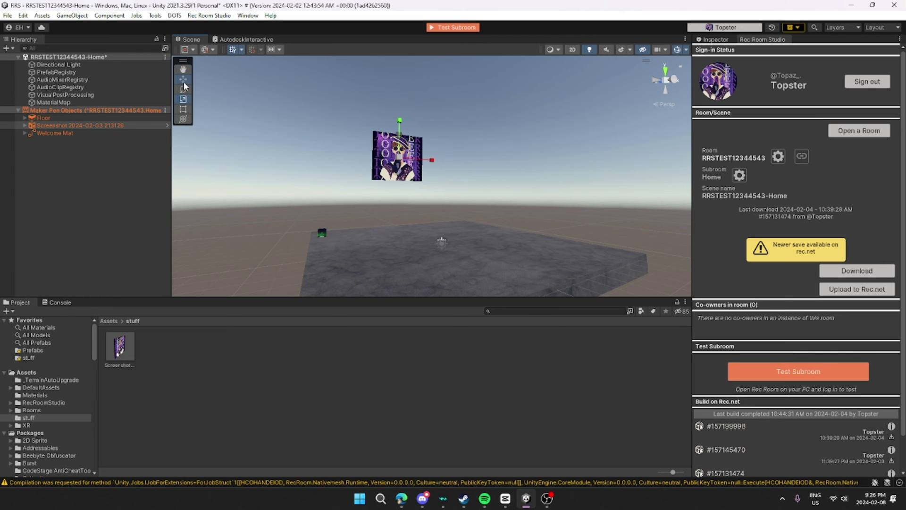
{"action": "mouse_move", "coordinate": [400, 124]}
{"action": "left_mouse_down"}
{"action": "mouse_move", "coordinate": [404, 173]}
{"action": "mouse_move", "coordinate": [487, 187]}
{"action": "mouse_move", "coordinate": [470, 230]}
{"action": "left_mouse_up"}
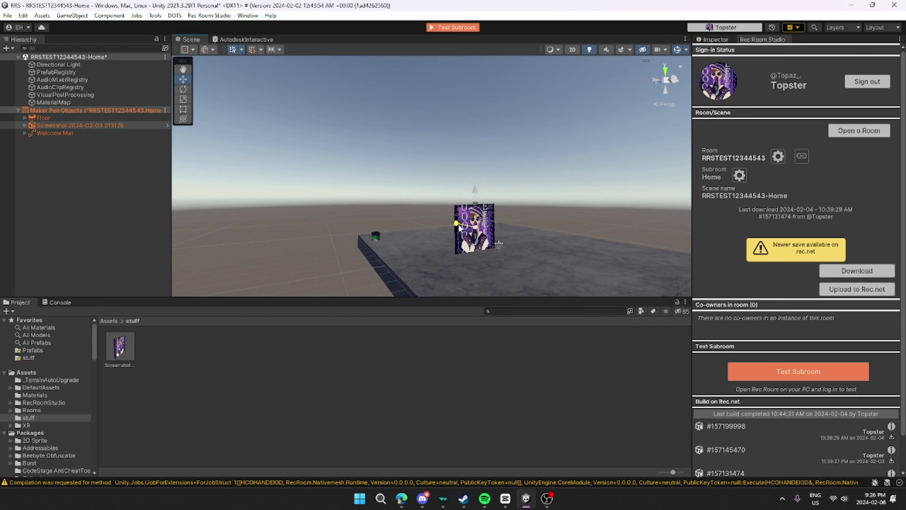
{"action": "left_click_drag", "start_coordinate": [469, 227], "coordinate": [400, 215]}
{"action": "middle_click_drag", "start_coordinate": [400, 215], "coordinate": [299, 245]}
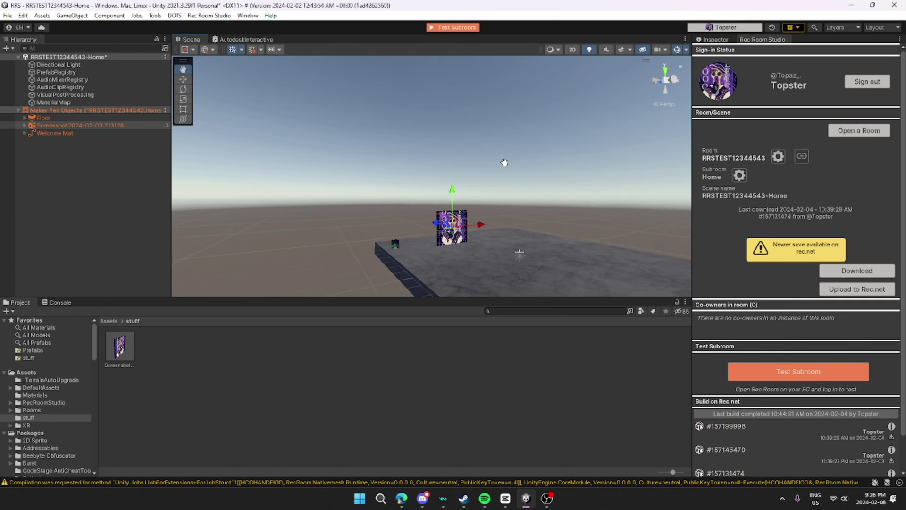
{"action": "middle_click_drag", "start_coordinate": [436, 213], "coordinate": [425, 167]}
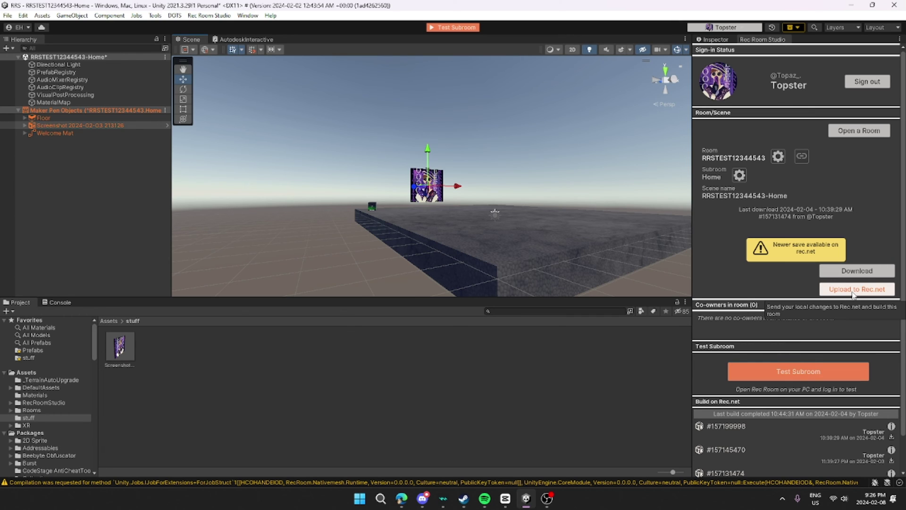
- Start the Rec.net upload and continue past the Newer Save Available warning
{"action": "left_click", "coordinate": [854, 289]}
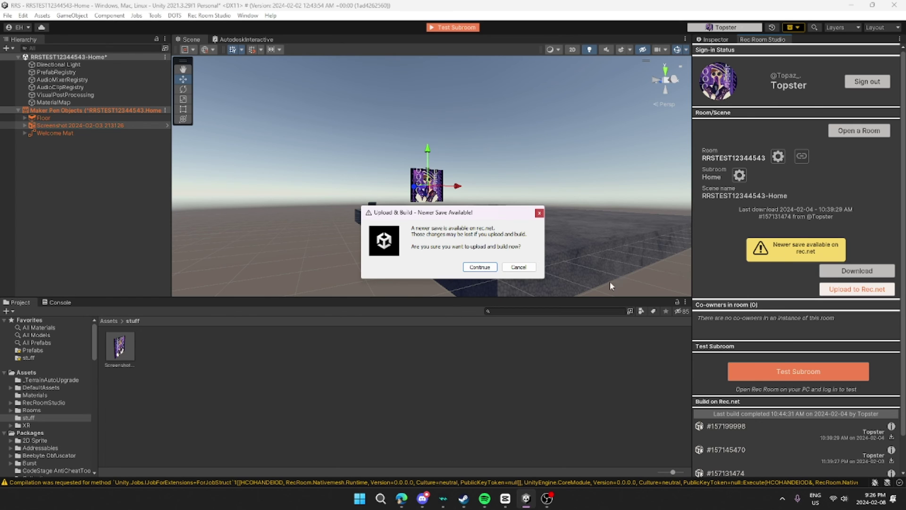
{"action": "left_click", "coordinate": [468, 268]}
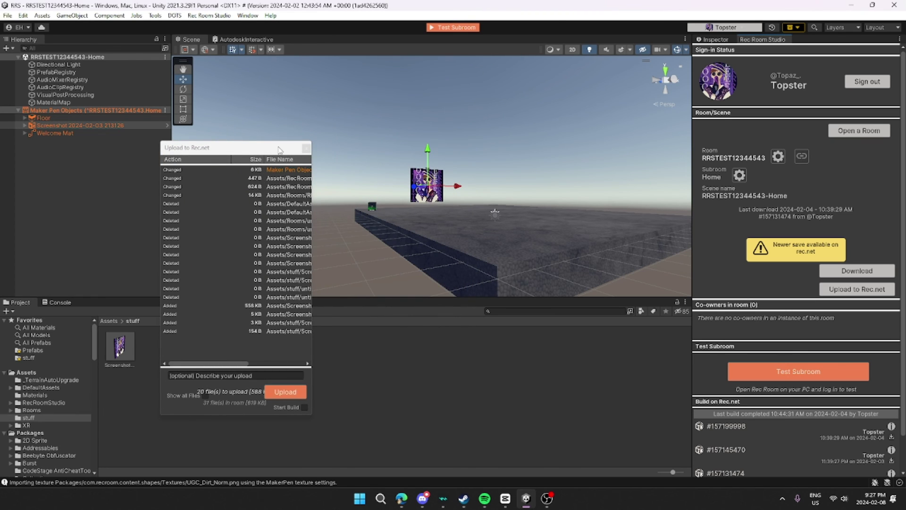
- Upload the 20 changed files to Rec.net with Start Build enabled
{"action": "left_click", "coordinate": [305, 408]}
{"action": "left_click", "coordinate": [286, 392]}
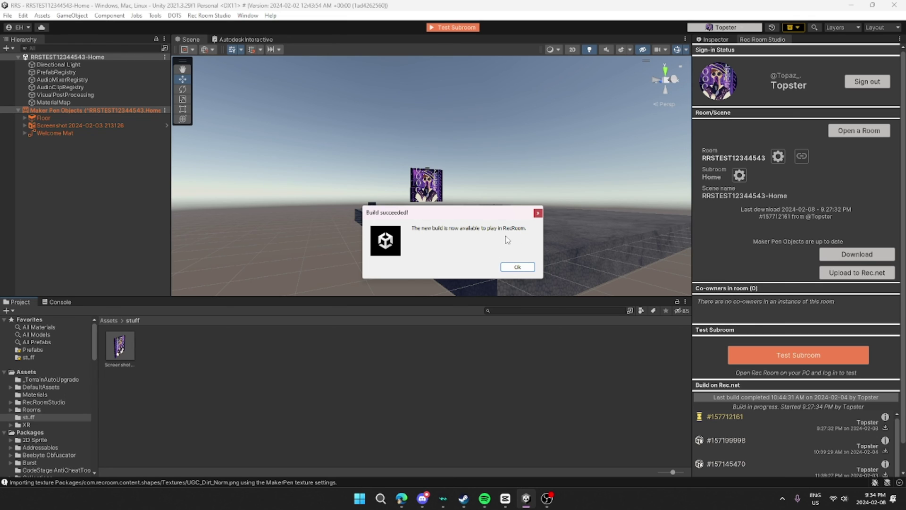
- Dismiss the Build succeeded message and fly the Scene camera in to inspect the picture
{"action": "left_click", "coordinate": [525, 267]}
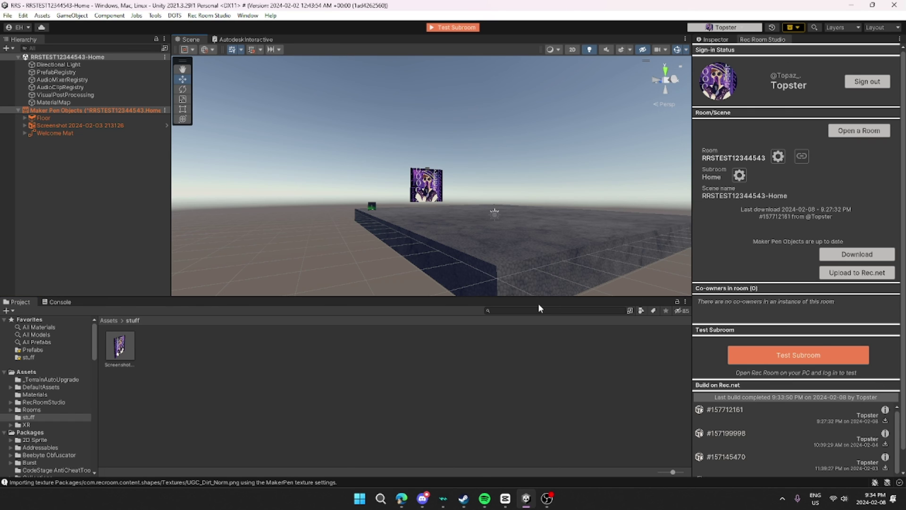
{"action": "middle_click_drag", "start_coordinate": [535, 217], "coordinate": [563, 223]}
{"action": "mouse_move", "coordinate": [564, 224]}
{"action": "right_mouse_down"}
{"action": "mouse_move", "coordinate": [732, 225]}
{"action": "mouse_move", "coordinate": [682, 222]}
{"action": "mouse_move", "coordinate": [495, 245]}
{"action": "right_mouse_up"}
{"action": "key", "text": "w"}
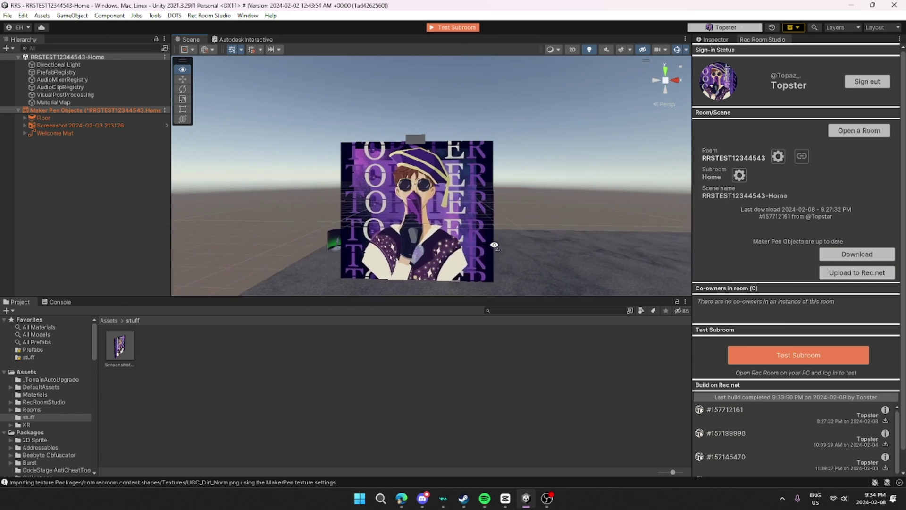
{"action": "mouse_move", "coordinate": [494, 245]}
{"action": "right_mouse_down"}
{"action": "mouse_move", "coordinate": [631, 250]}
{"action": "mouse_move", "coordinate": [512, 226]}
{"action": "mouse_move", "coordinate": [508, 235]}
{"action": "right_mouse_up"}
{"action": "key", "text": "s"}
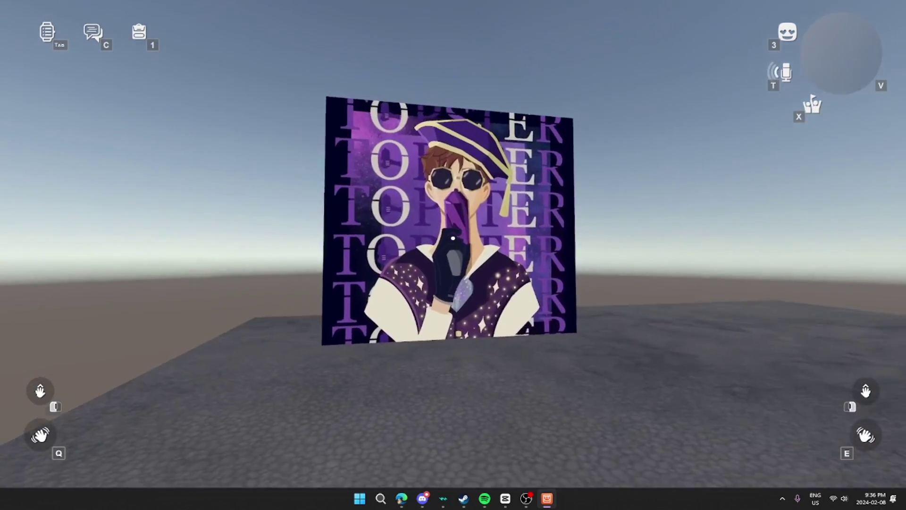
- Walk up to the screenshot poster and equip the Maker Pen from Equipment
{"action": "key", "text": "w"}
{"action": "key", "text": "w"}
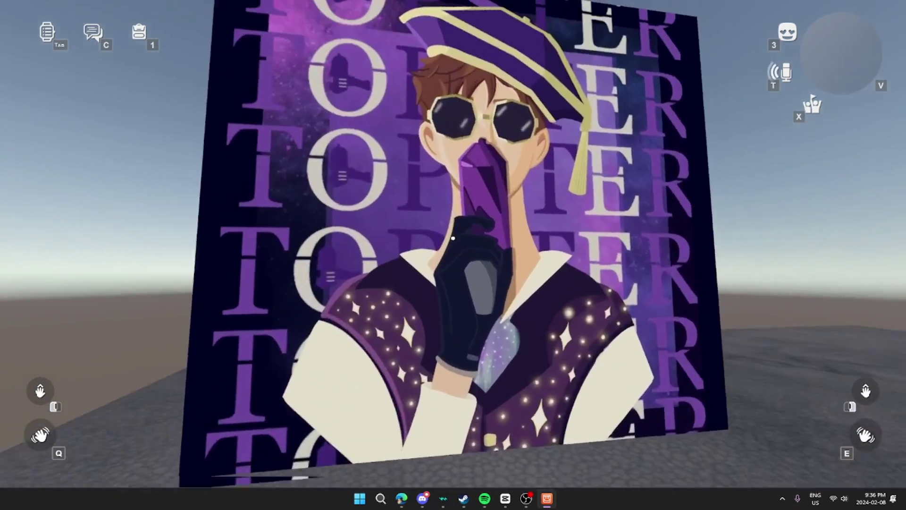
{"action": "key", "text": "1"}
{"action": "left_click", "coordinate": [383, 291]}
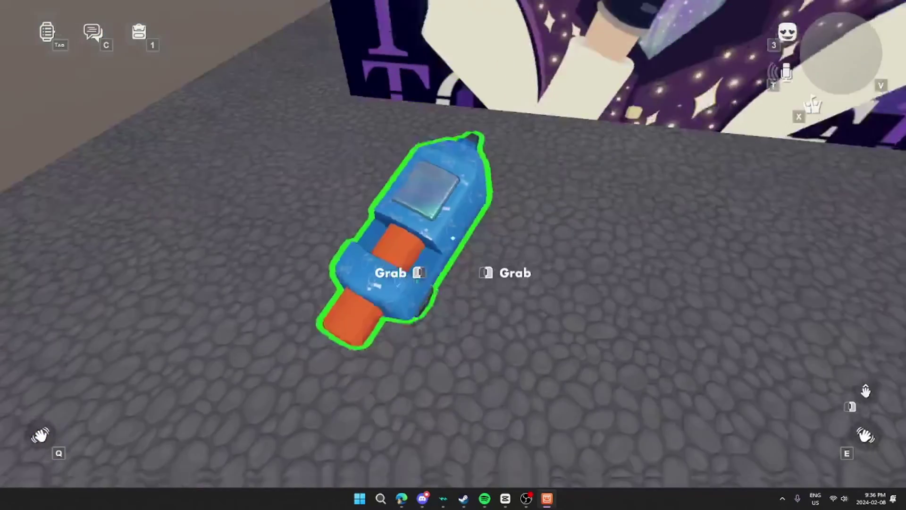
- Open and close the maker pen tools, then grab the screenshot poster with the pen
{"action": "key", "text": "f"}
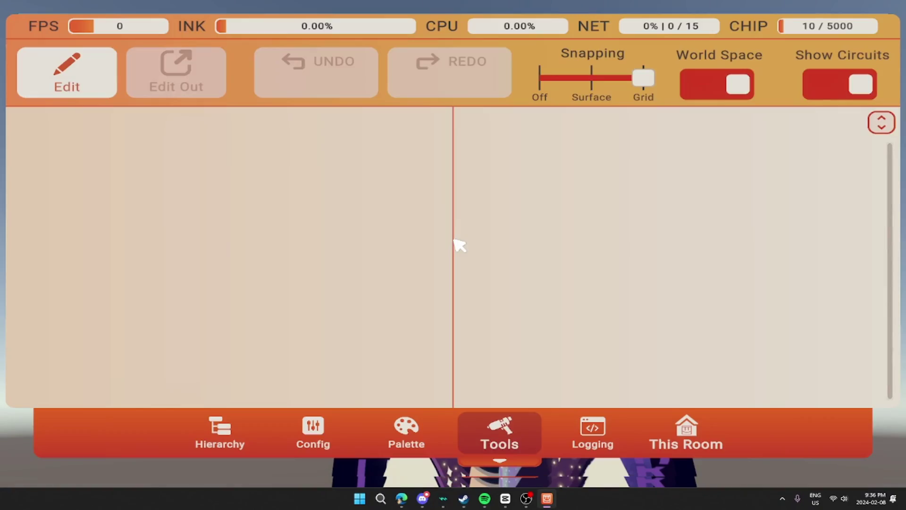
{"action": "key", "text": "f"}
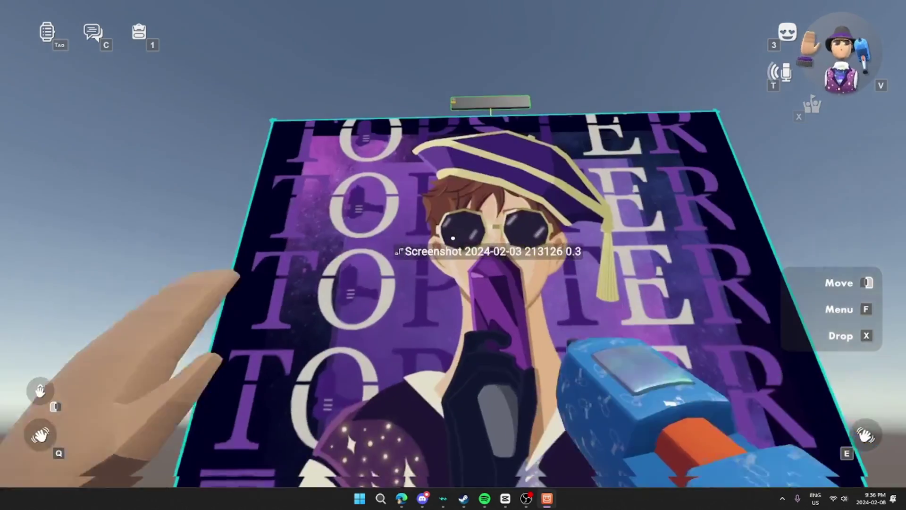
{"action": "left_click_drag", "start_coordinate": [454, 238], "coordinate": [453, 239]}
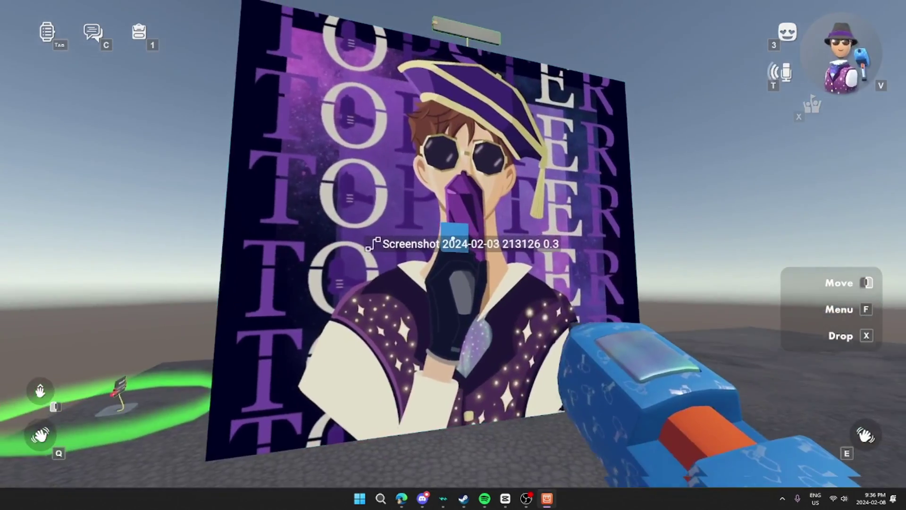
- Shrink the screenshot poster with the maker pen's Scale tool
{"action": "key", "text": "f"}
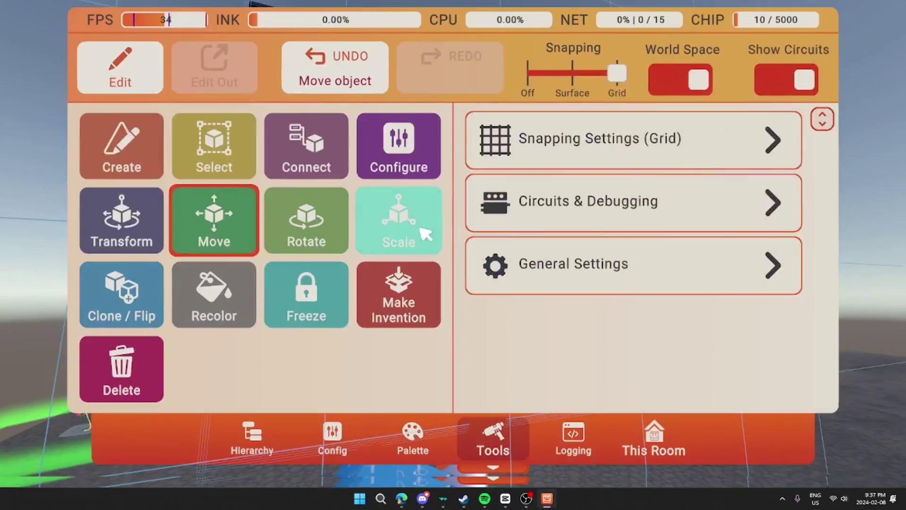
{"action": "left_click", "coordinate": [420, 233]}
{"action": "left_click_drag", "start_coordinate": [454, 239], "coordinate": [454, 238]}
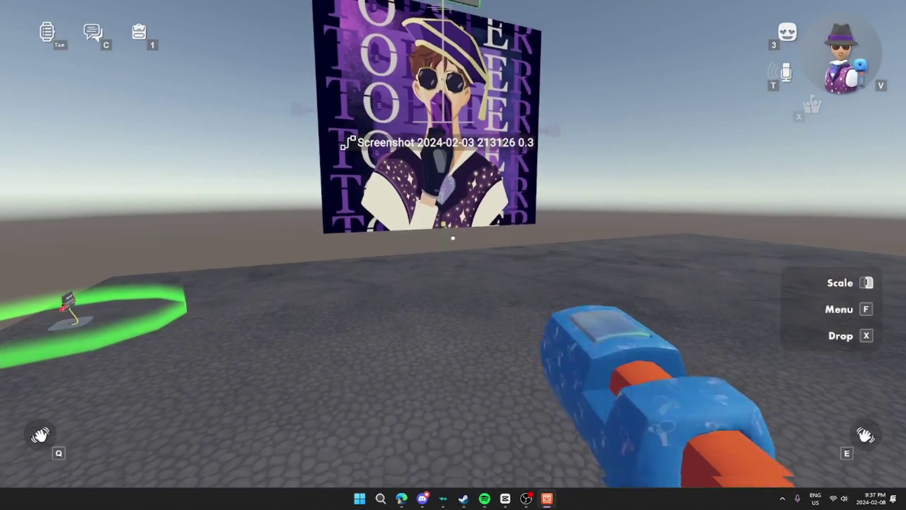
- Rotate the poster with the Rotate tool, then undo the rotation
{"action": "key", "text": "f"}
{"action": "left_click", "coordinate": [344, 207]}
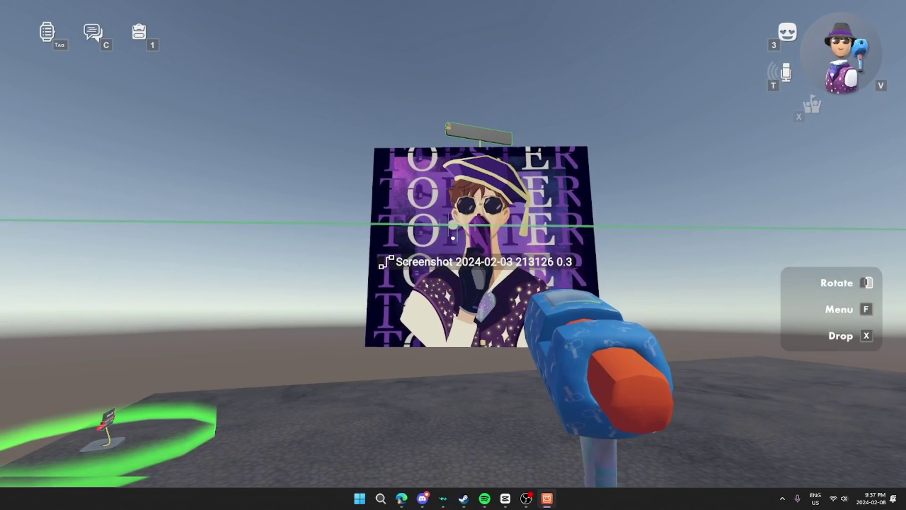
{"action": "left_click", "coordinate": [453, 239]}
{"action": "key", "text": "f"}
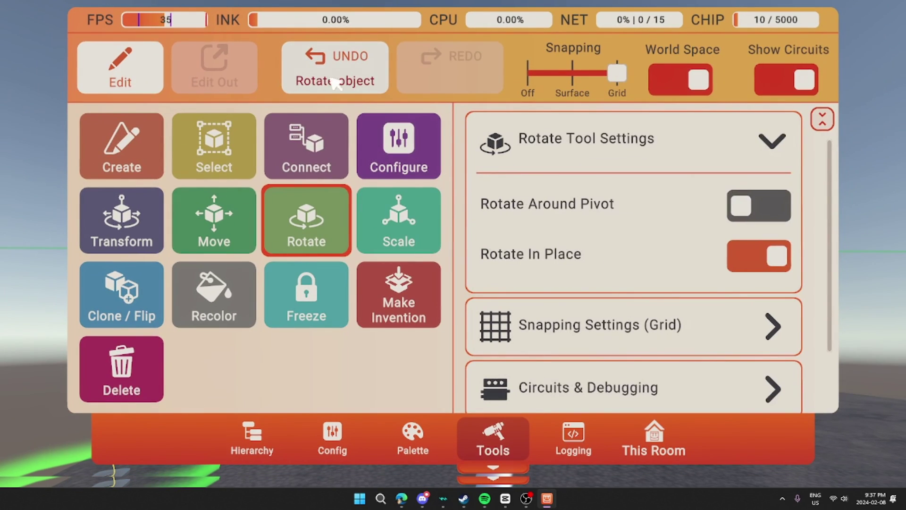
{"action": "left_click", "coordinate": [326, 75]}
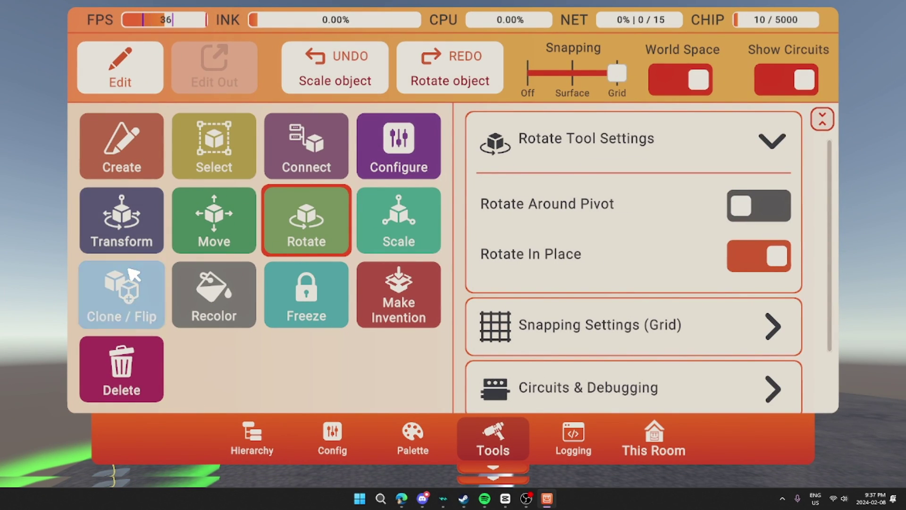
- Clone the poster beside the original with Clone / Flip, then undo the clone
{"action": "left_click", "coordinate": [121, 291]}
{"action": "left_click", "coordinate": [453, 237]}
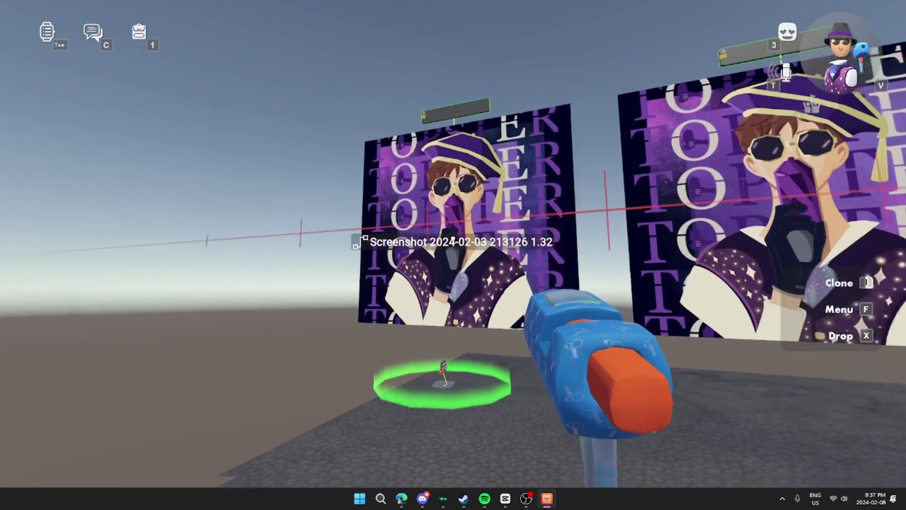
{"action": "key", "text": "f"}
{"action": "left_click", "coordinate": [316, 74]}
- Close the maker pen tools and put the maker pen away
{"action": "key", "text": "f"}
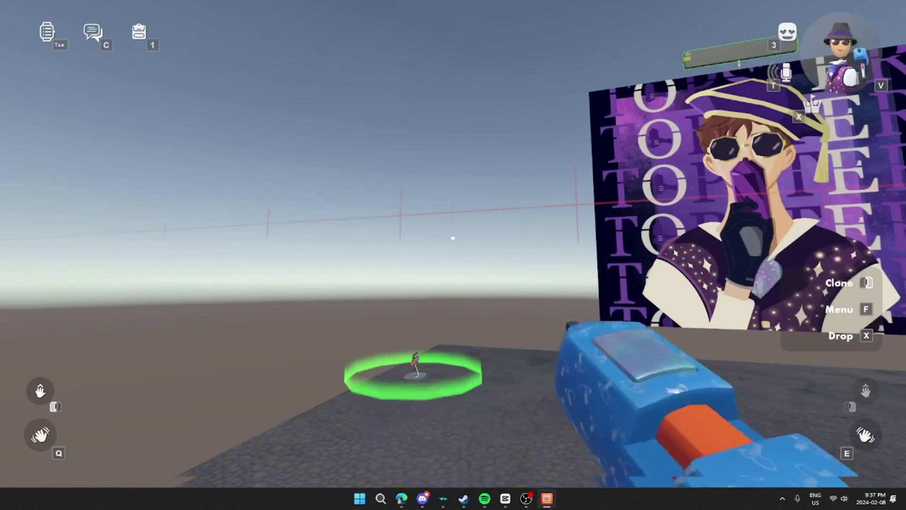
{"action": "left_click", "coordinate": [453, 238]}
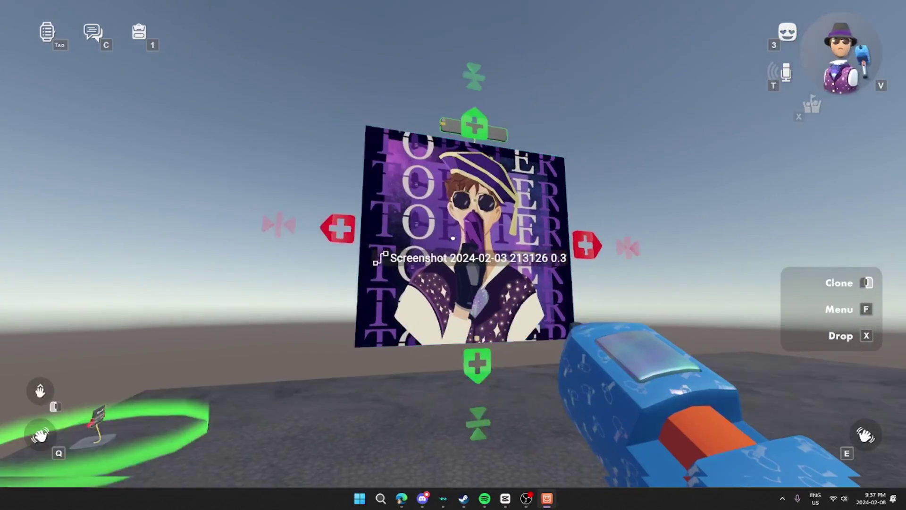
{"action": "key", "text": "x"}
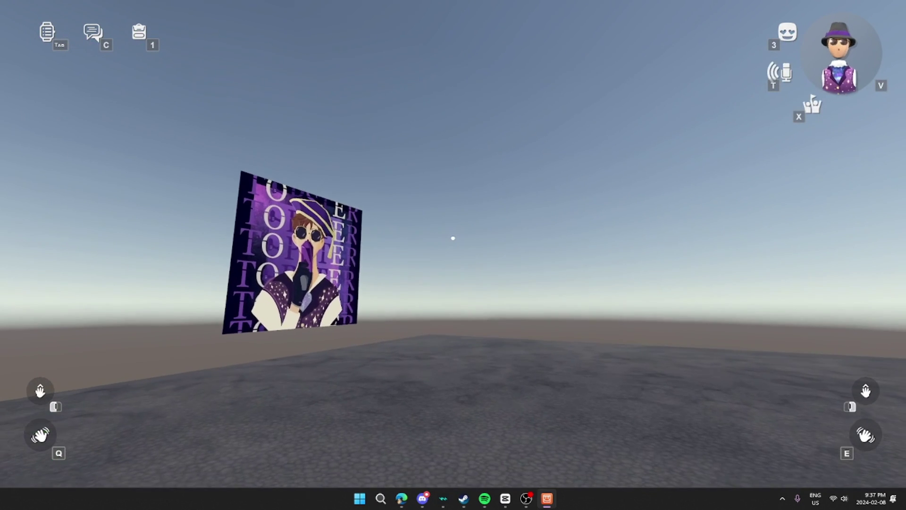
{"action": "key", "text": "s"}
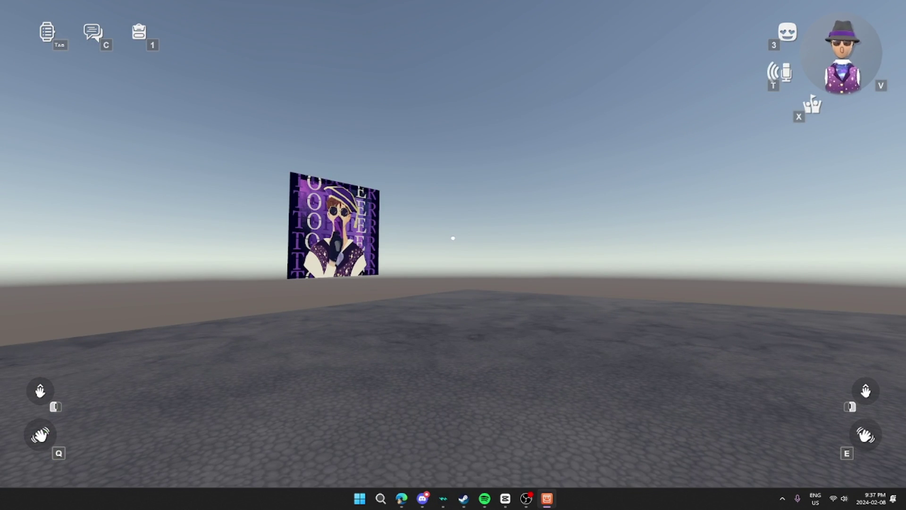
{"action": "key", "text": "w"}
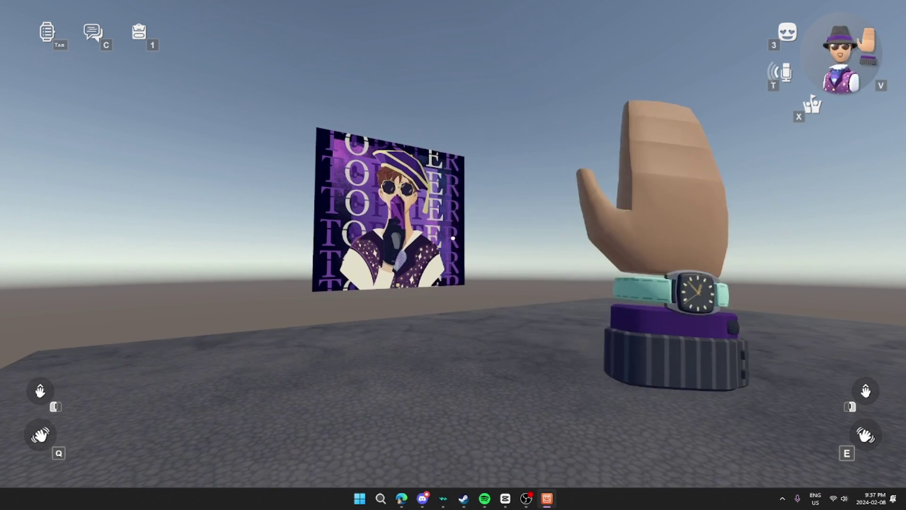